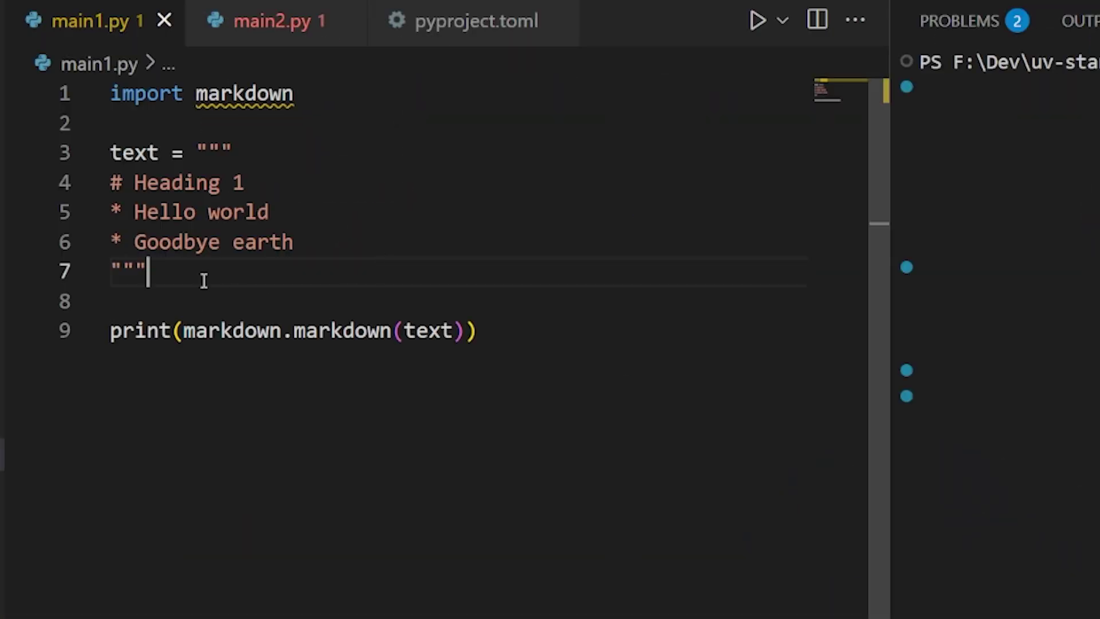
Highlight the multi-line markdown text and the markdown.markdown(text) call in main1.py
mouse_move(150, 272)
left_mouse_down()
mouse_move(92, 99)
mouse_move(103, 156)
left_mouse_up()
left_click_drag(182, 332, 464, 332)
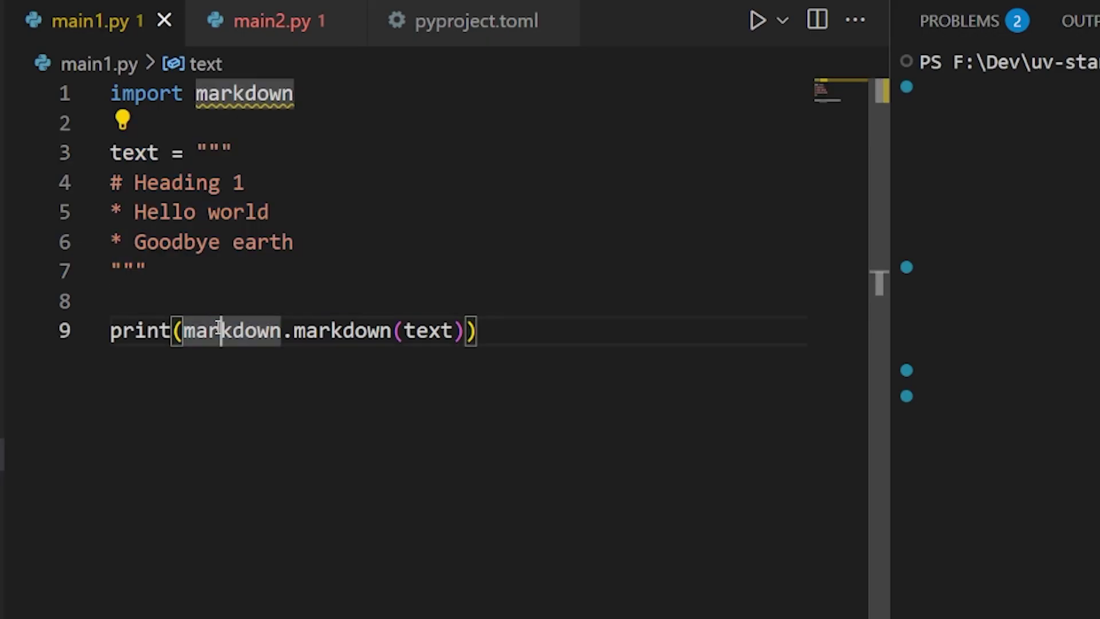
left_click(387, 284)
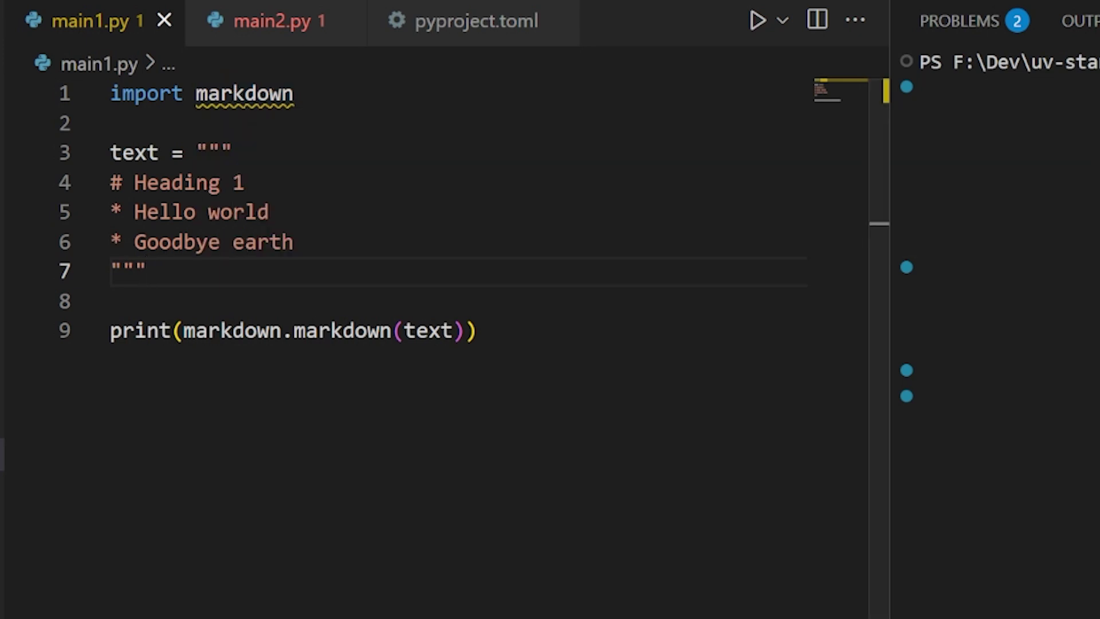
type("py m")
type("a")
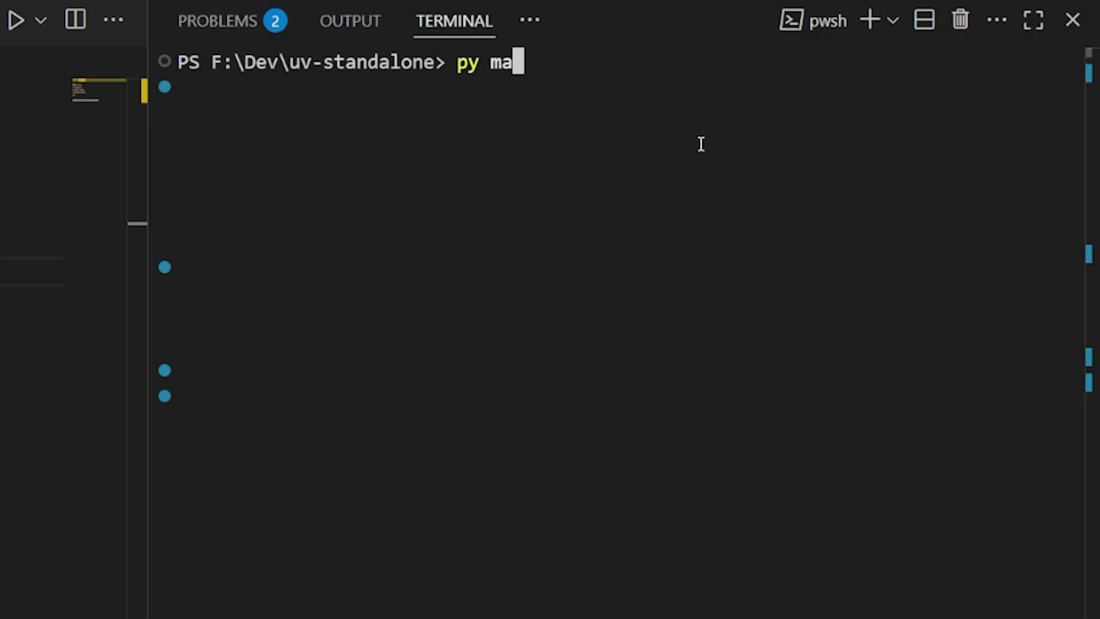
type("in1.py")
Run main1.py with 'py' and with 'uv run', both failing on missing markdown
key("Return")
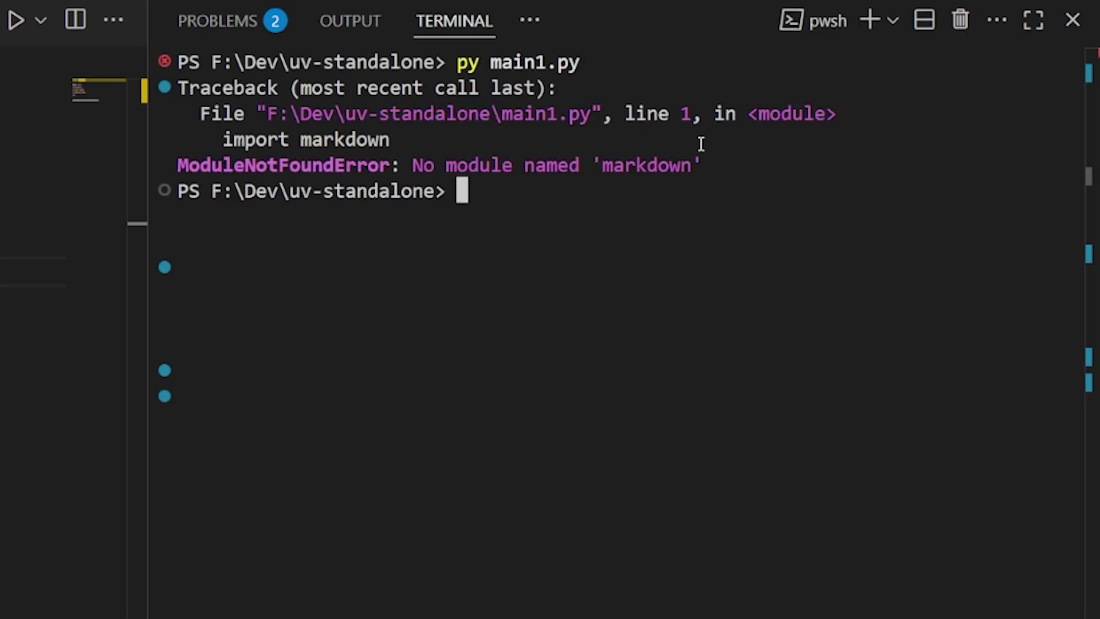
type("uv run main1")
key("Tab")
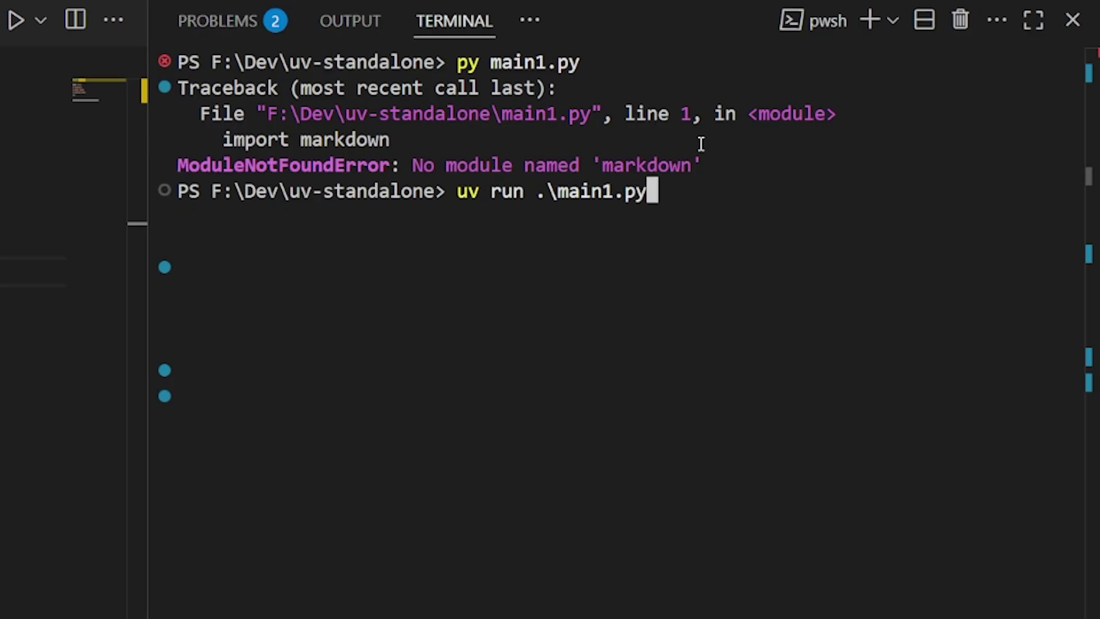
key("Return")
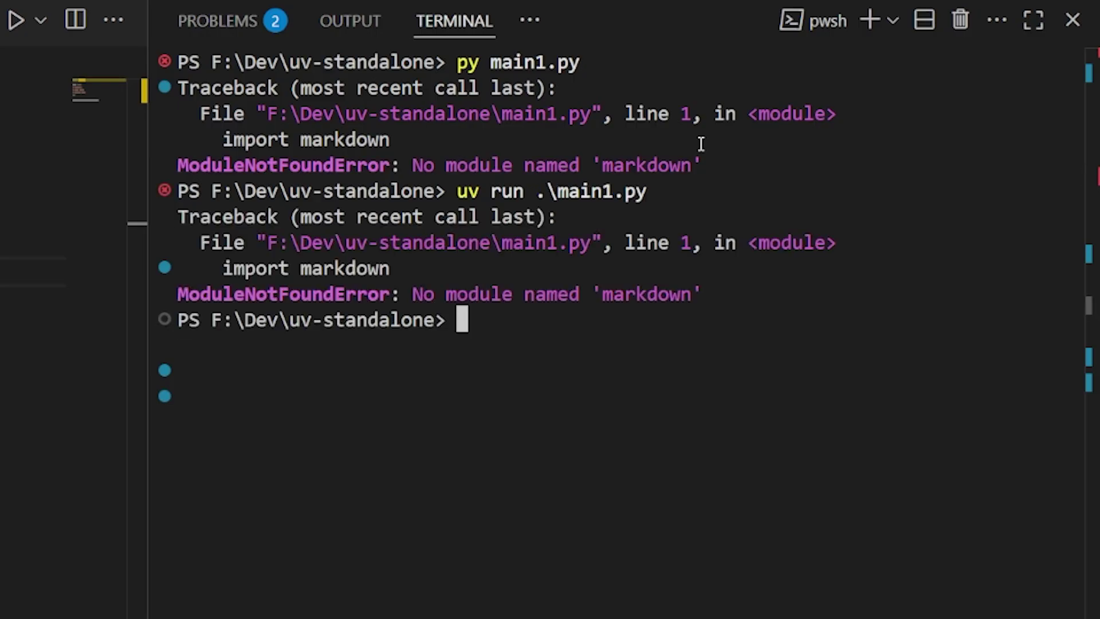
type("uv")
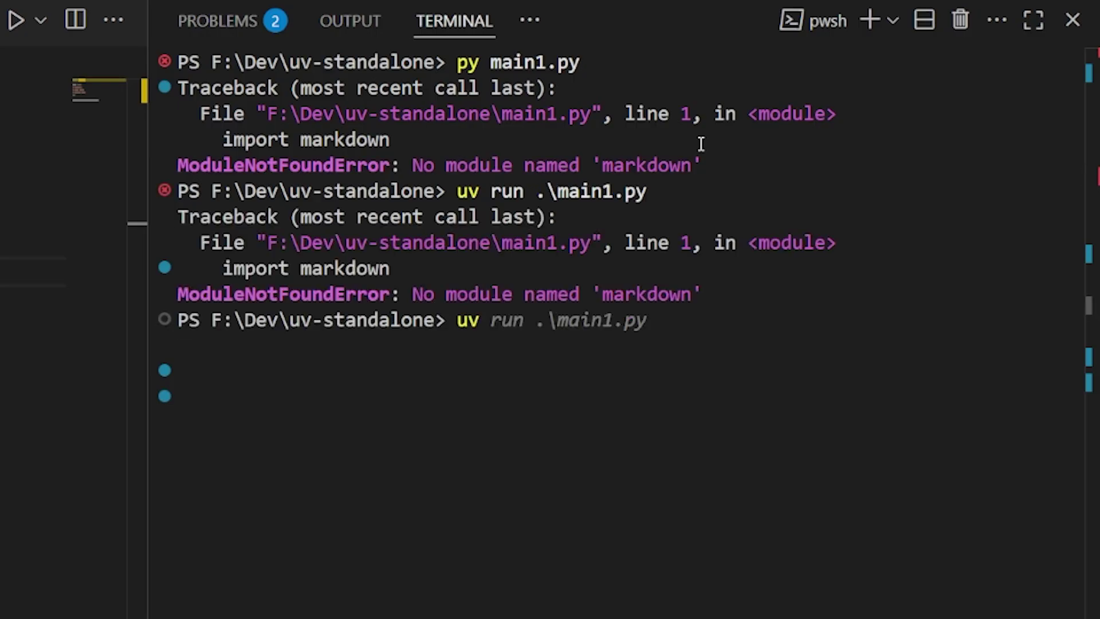
type(" run --with ")
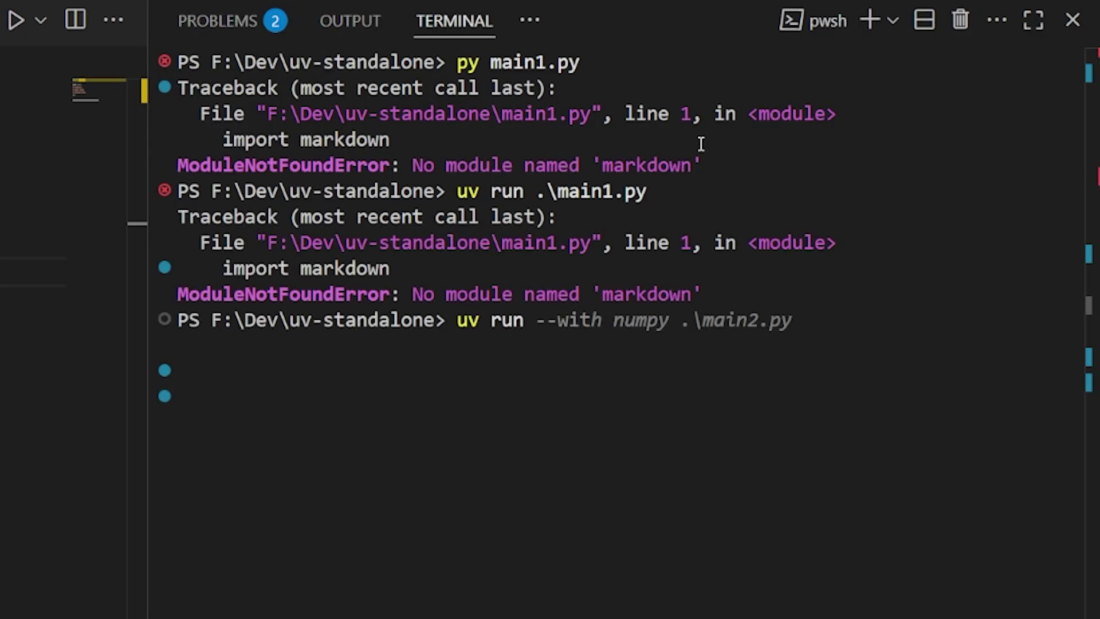
type("makdown")
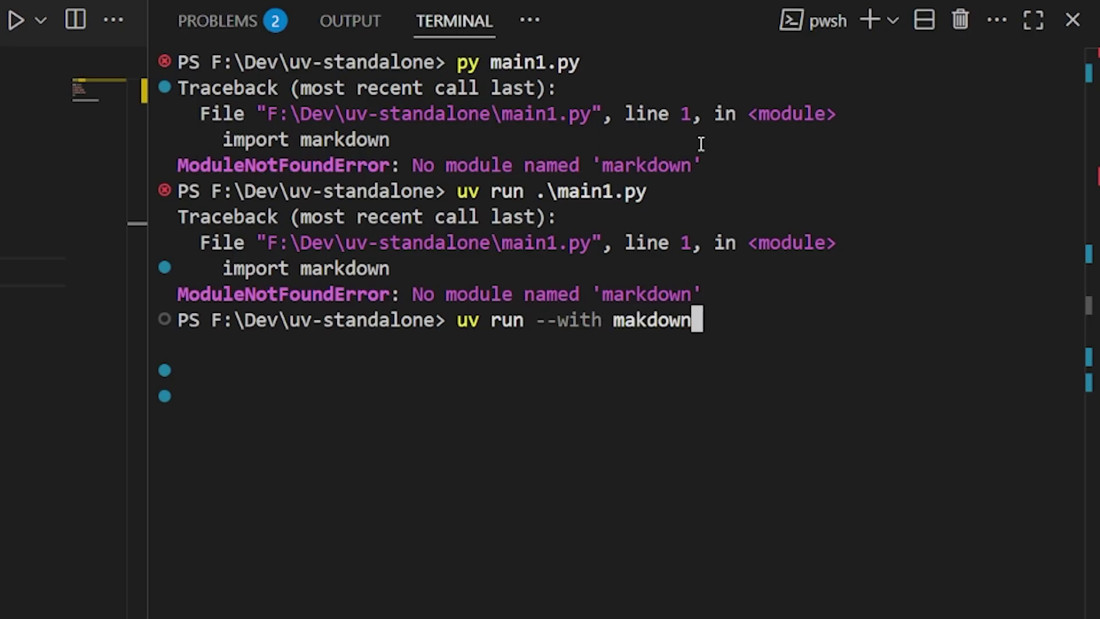
Run main1.py with 'uv run --with markdown', installing markdown on the fly
key("BackSpace")
key("BackSpace")
key("BackSpace")
key("BackSpace")
key("BackSpace")
type("rkdown")
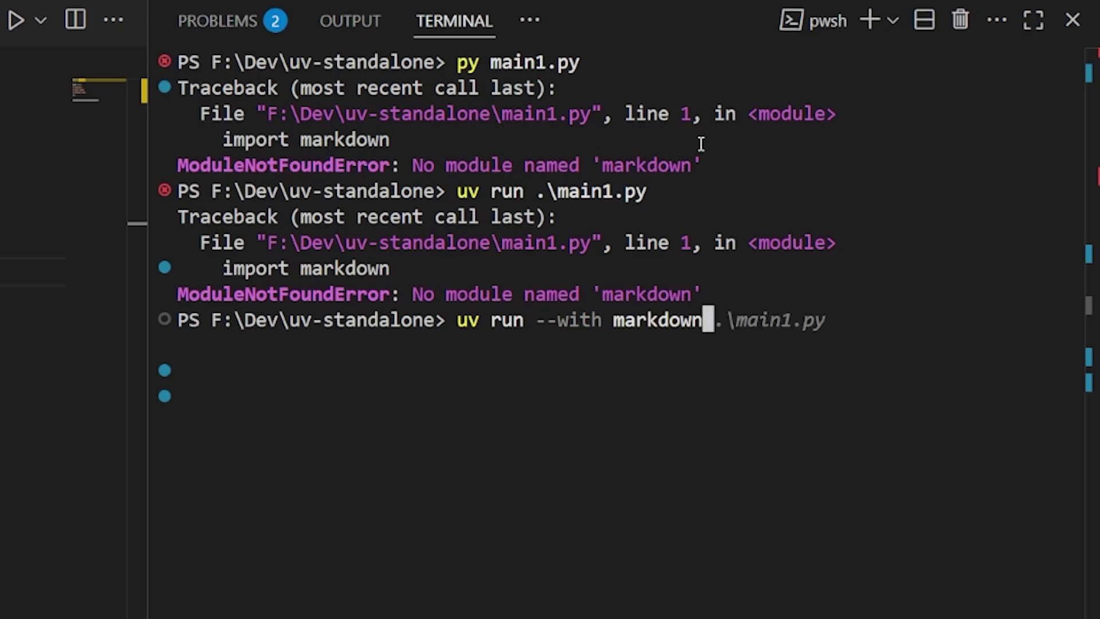
type(" mai")
key("Tab")
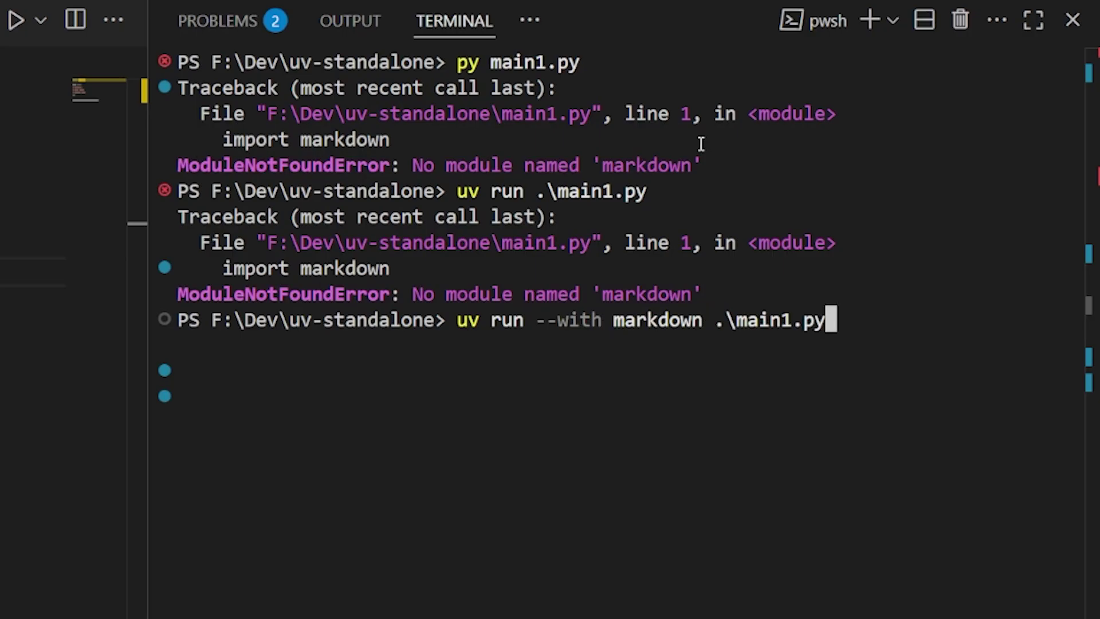
key("Return")
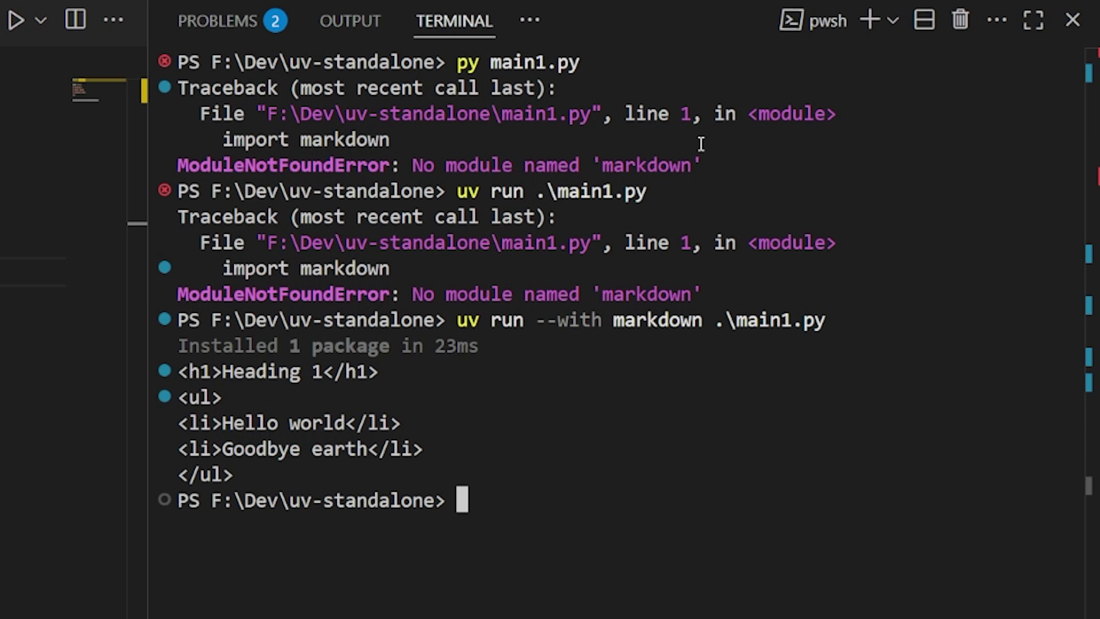
Rerun the 'uv run --with markdown .\main1.py' command, printing the HTML again without reinstalling
key("Up")
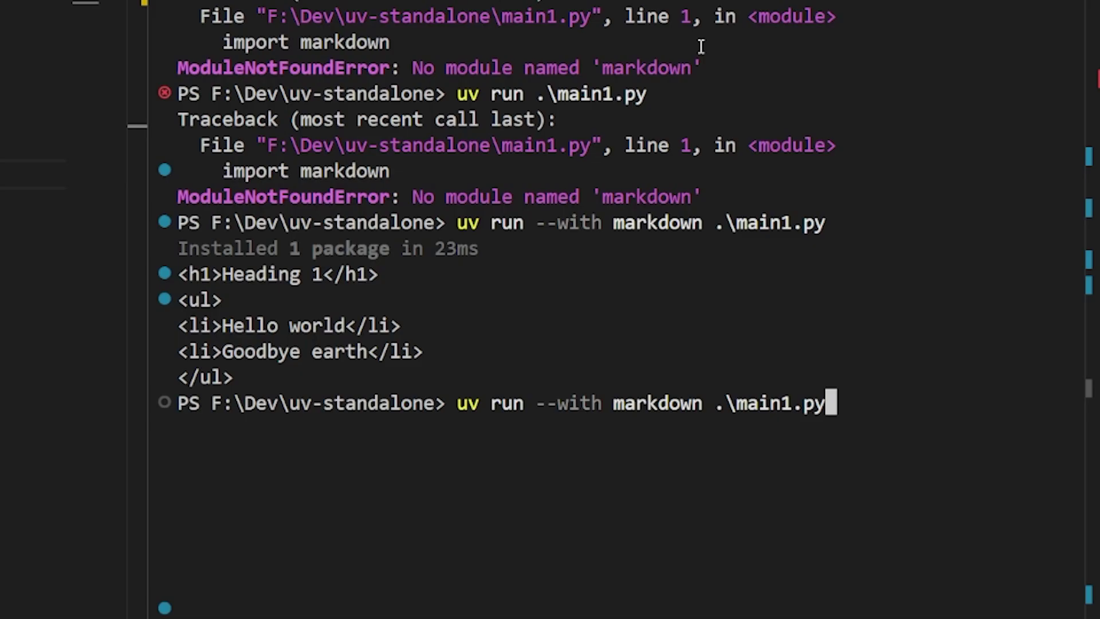
key("Return")
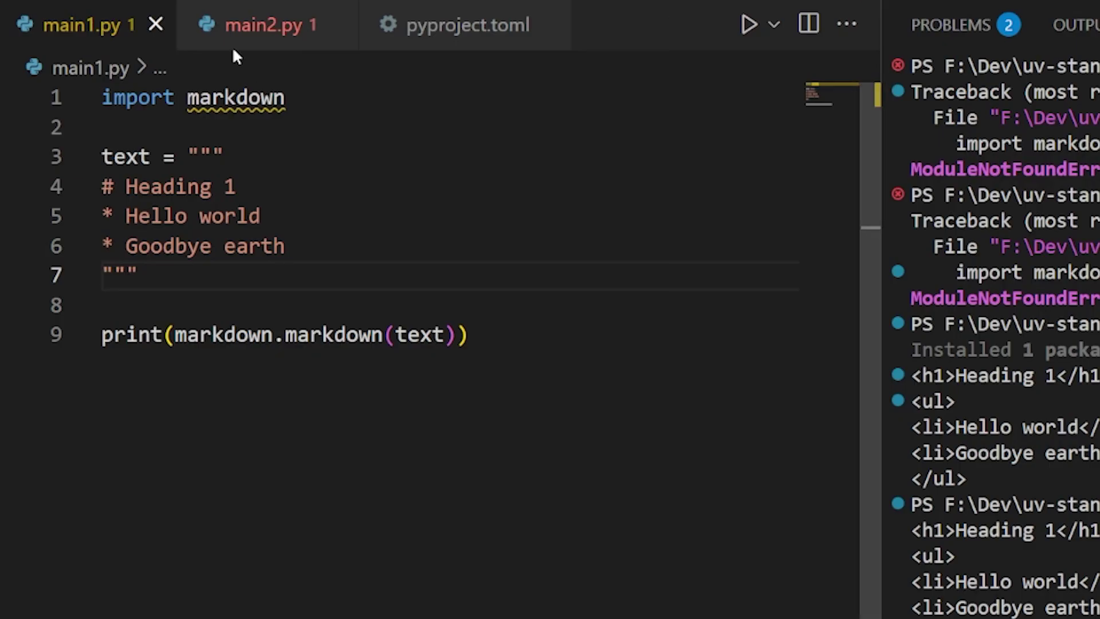
Run main2.py twice with 'uv run --with numpy', printing random arrays each time
left_click(243, 30)
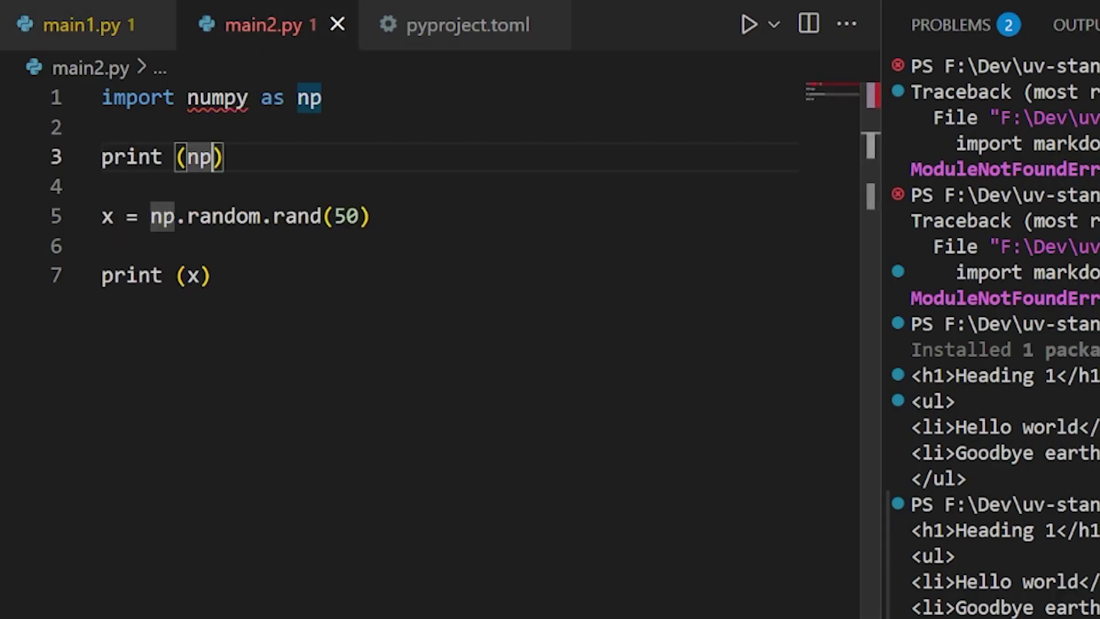
type("uv run ")
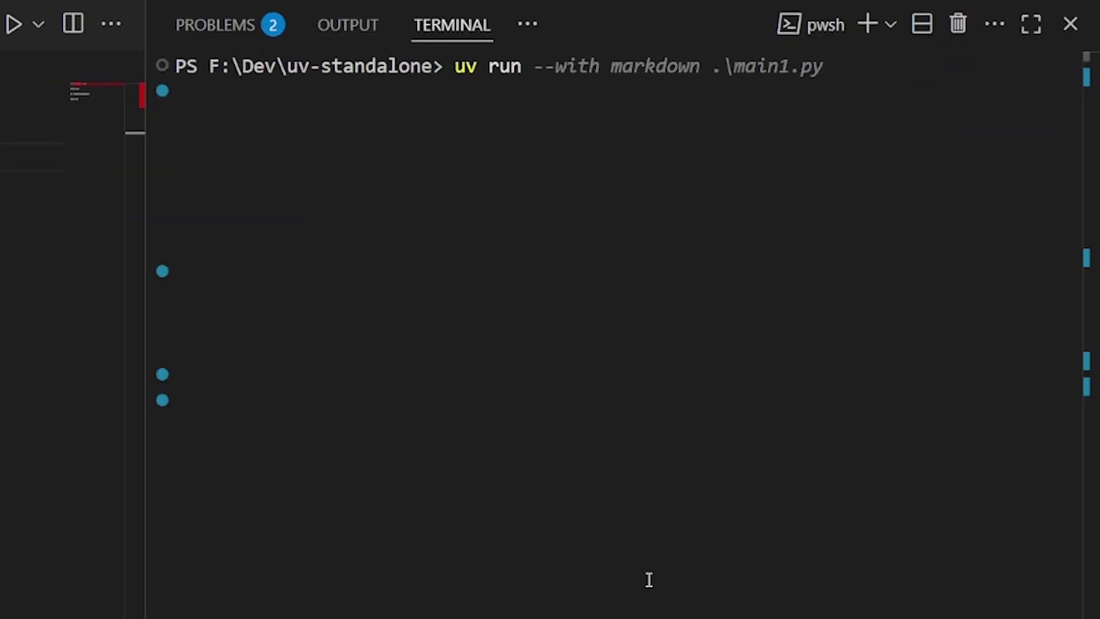
type("--with numpy")
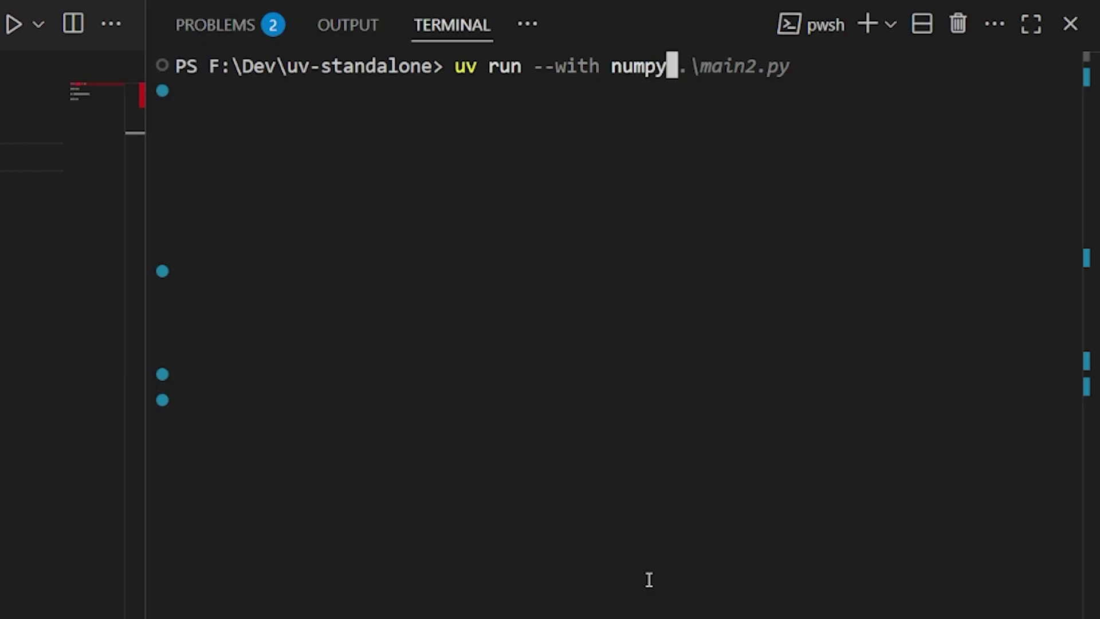
type(" main2")
key("Tab")
key("Return")
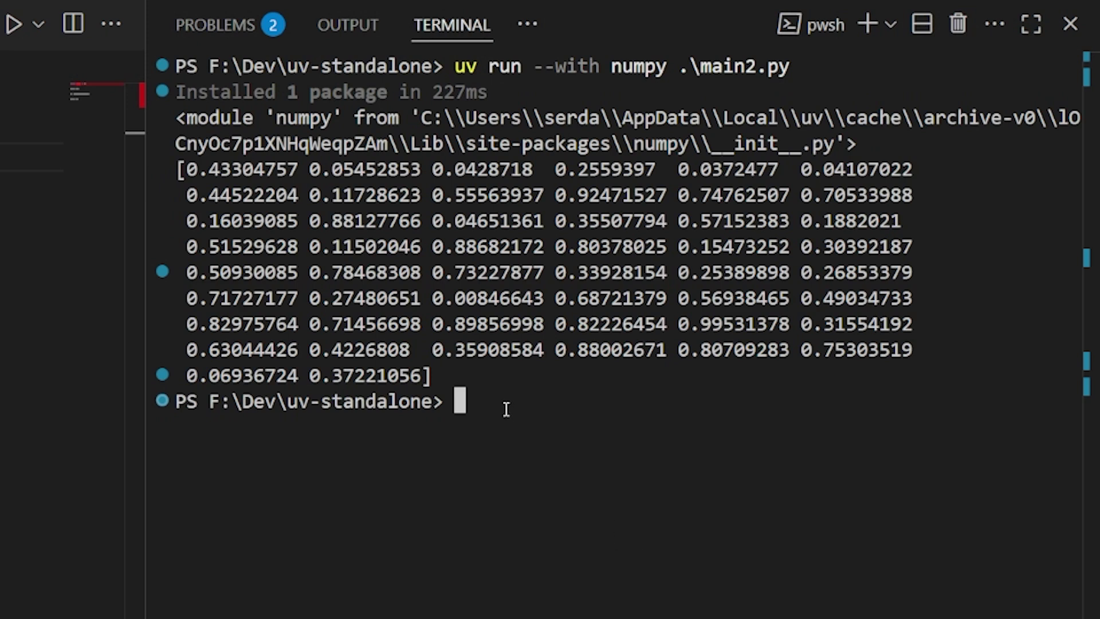
key("Up")
key("Return")
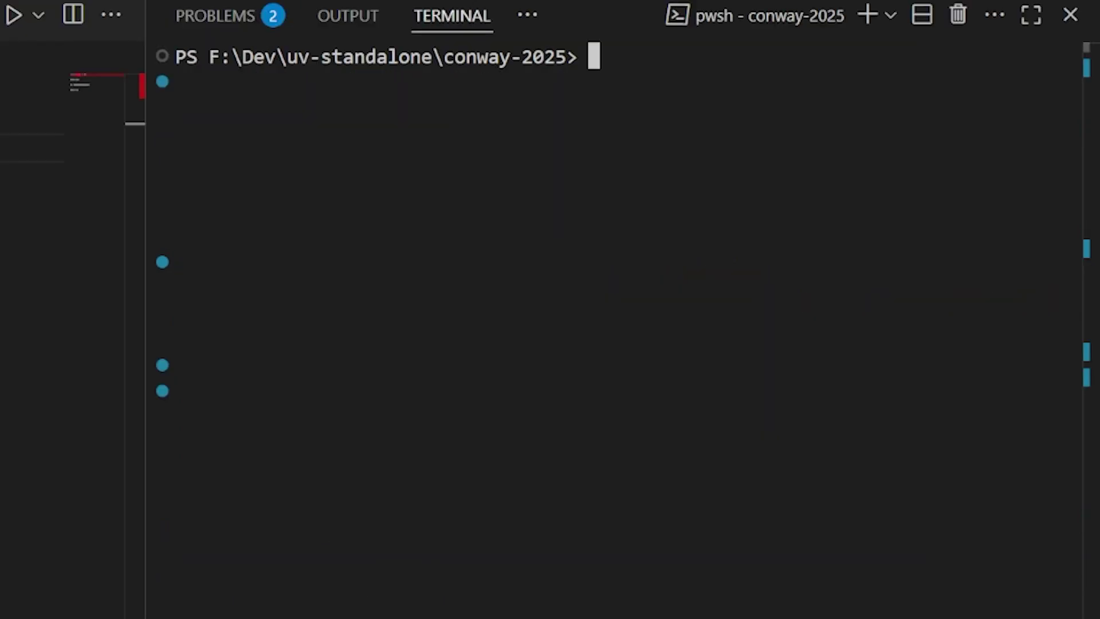
type("dir")
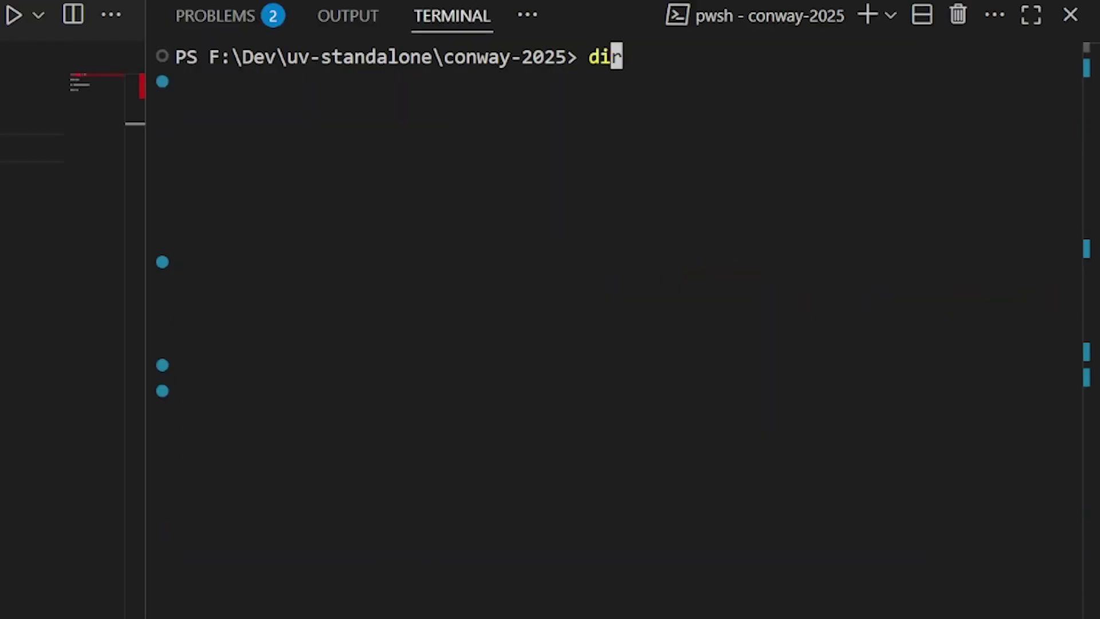
List the conway-2025 folder with dir and enter 'uv run conwaylife' at the prompt
key("Return")
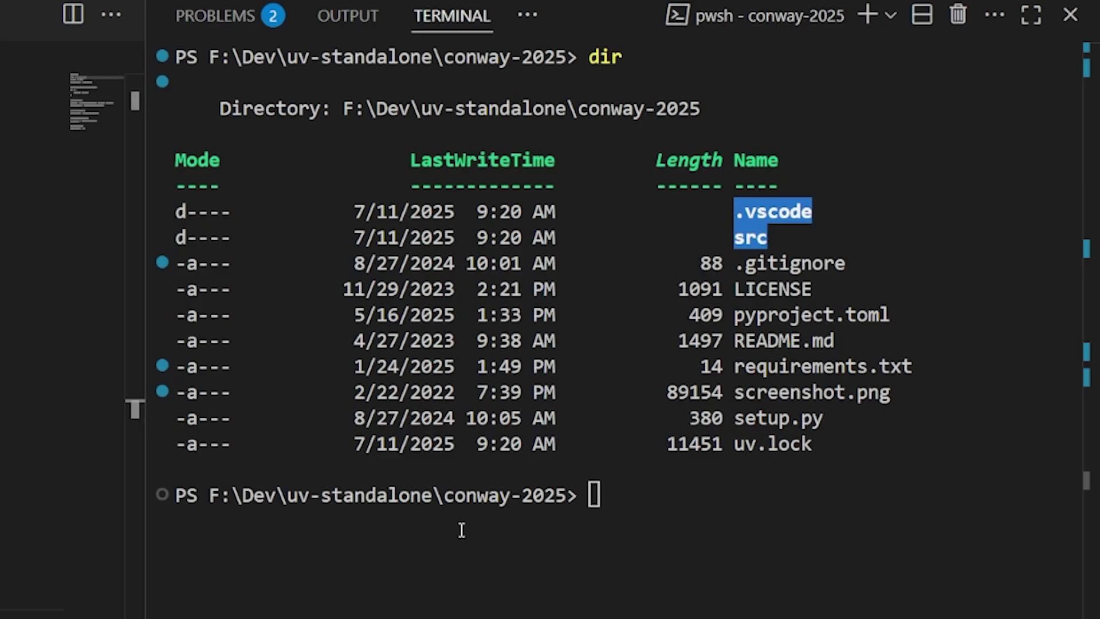
left_click(705, 501)
type("uv r")
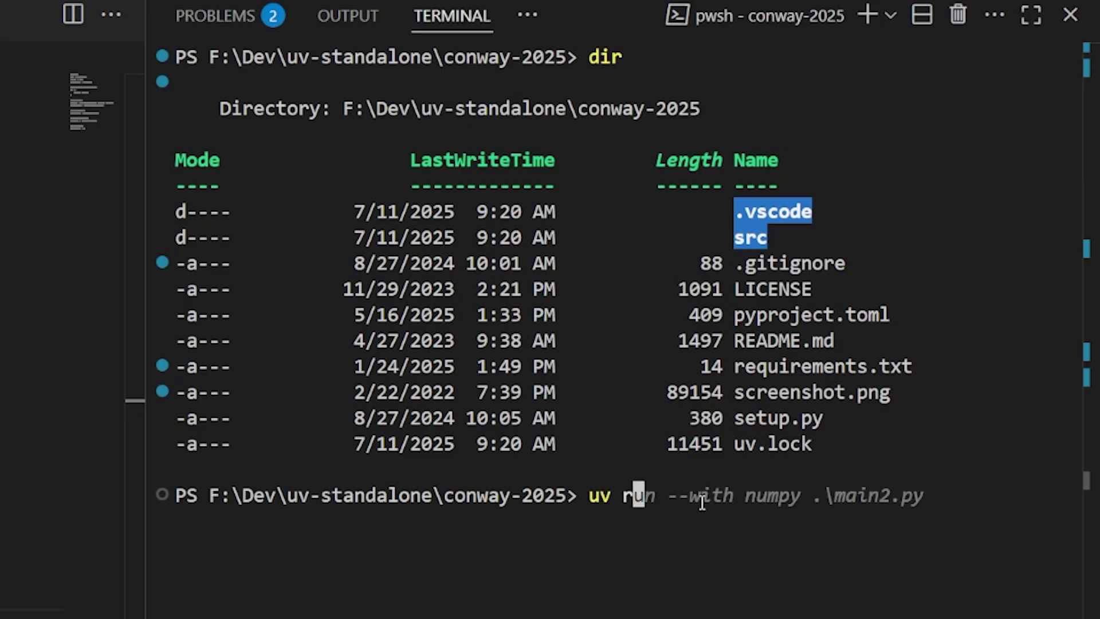
type("un conwaylifew")
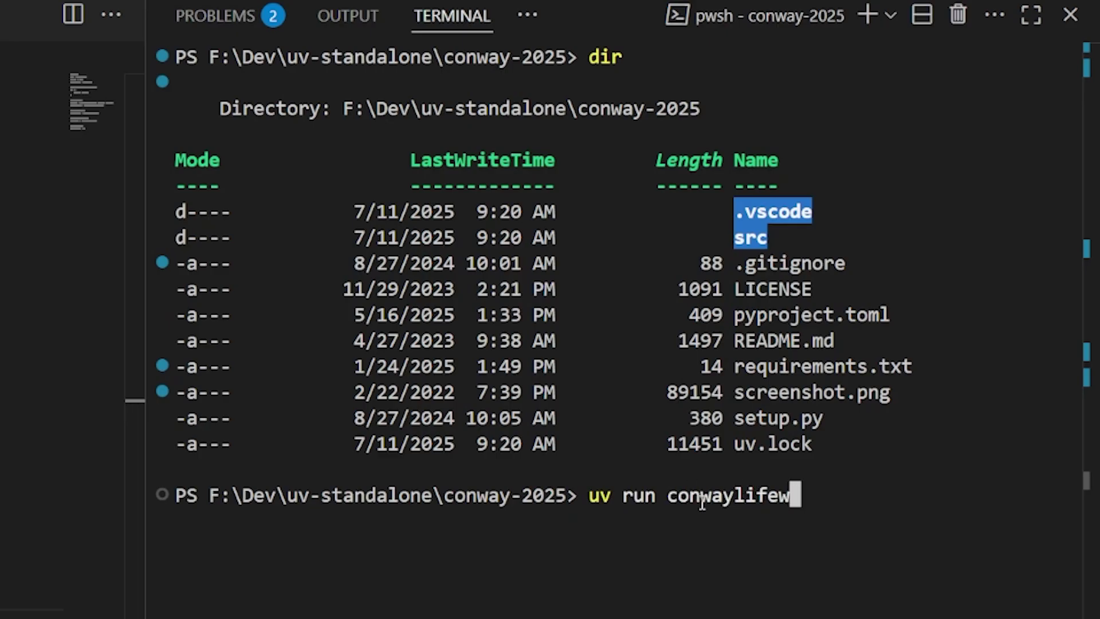
key("BackSpace")
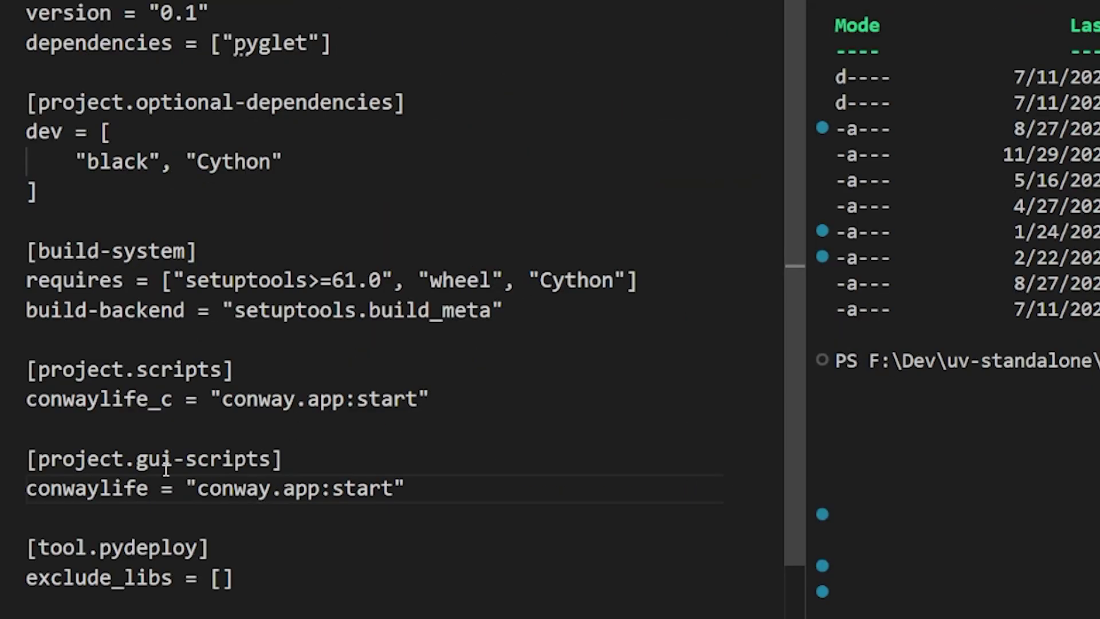
Select the conwaylife entry in pyproject.toml and launch it with 'uv run conwaylife'
left_click(101, 488)
double_click(101, 488)
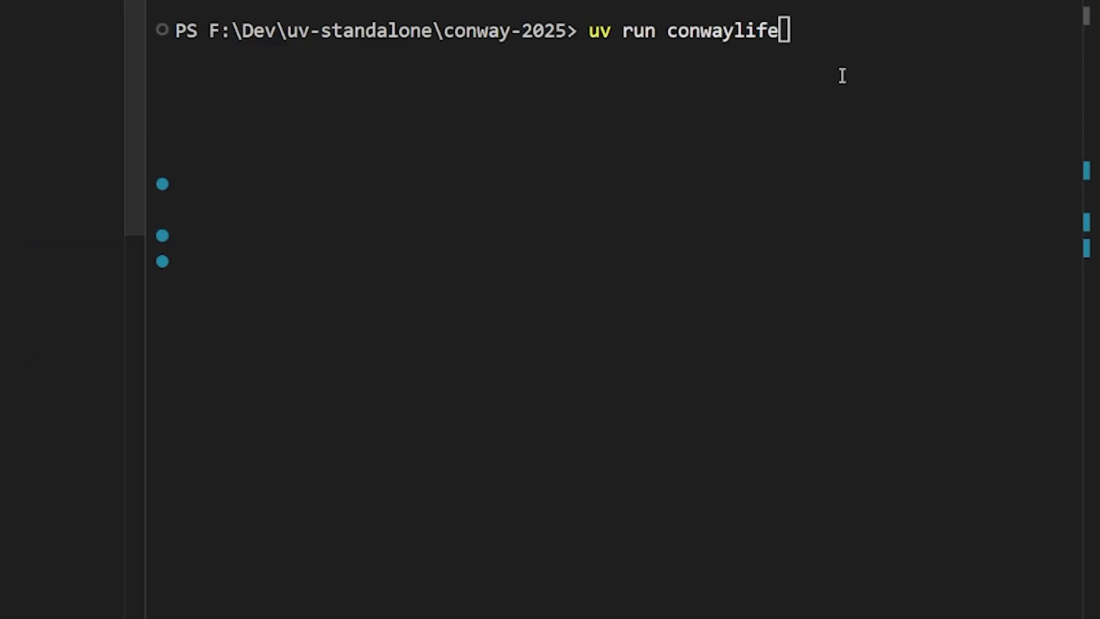
key("Return")
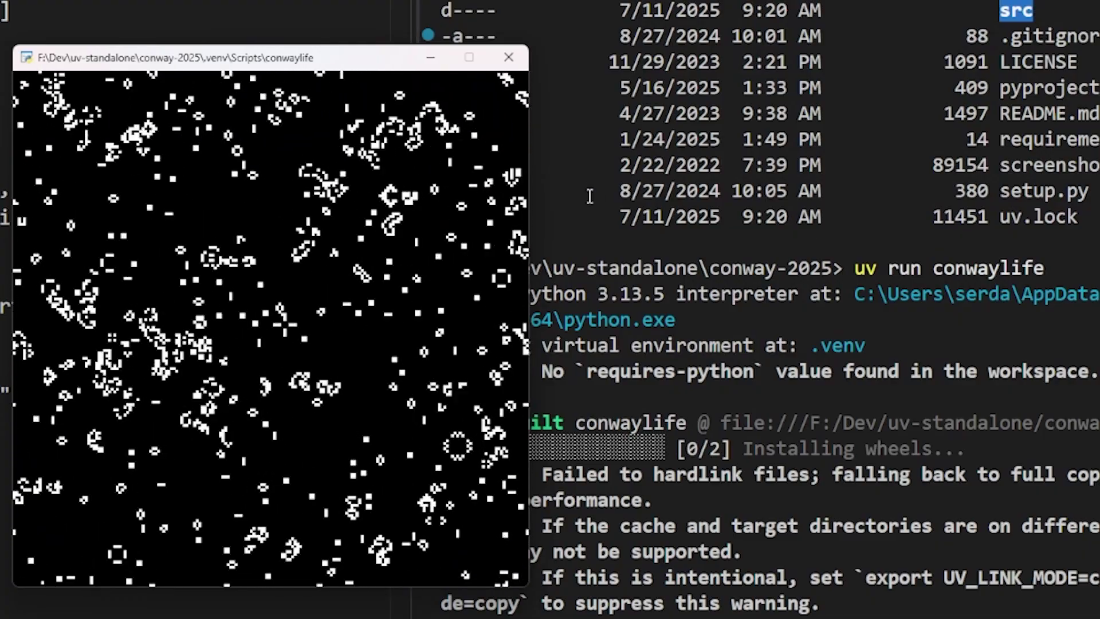
Switch the Game of Life cells to colored rendering and reseed a dense random board
left_click(197, 249)
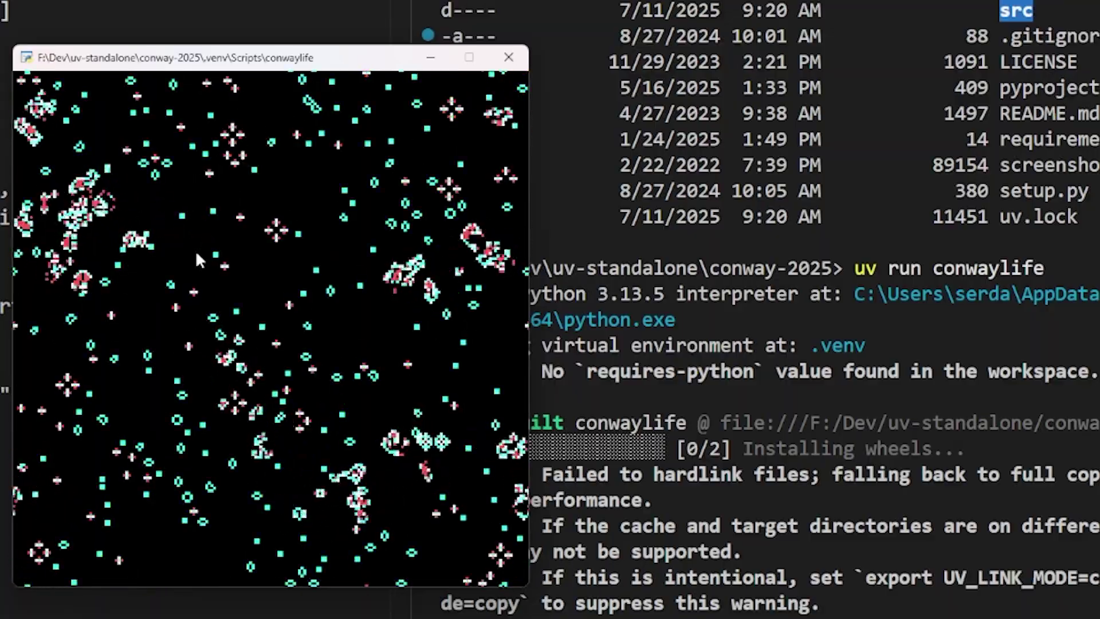
left_click(195, 250)
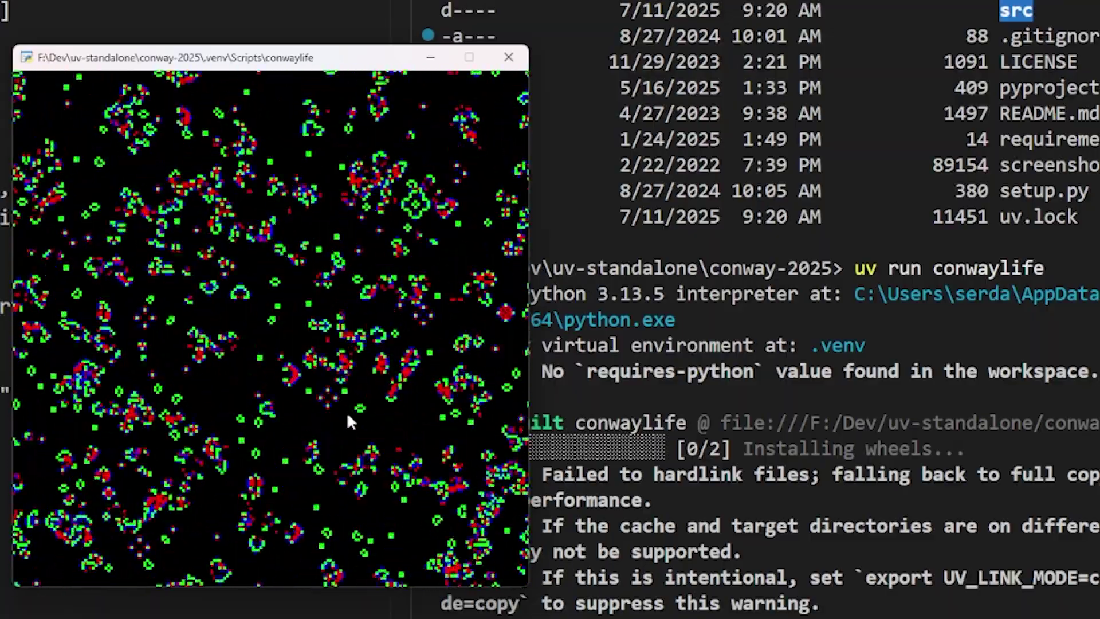